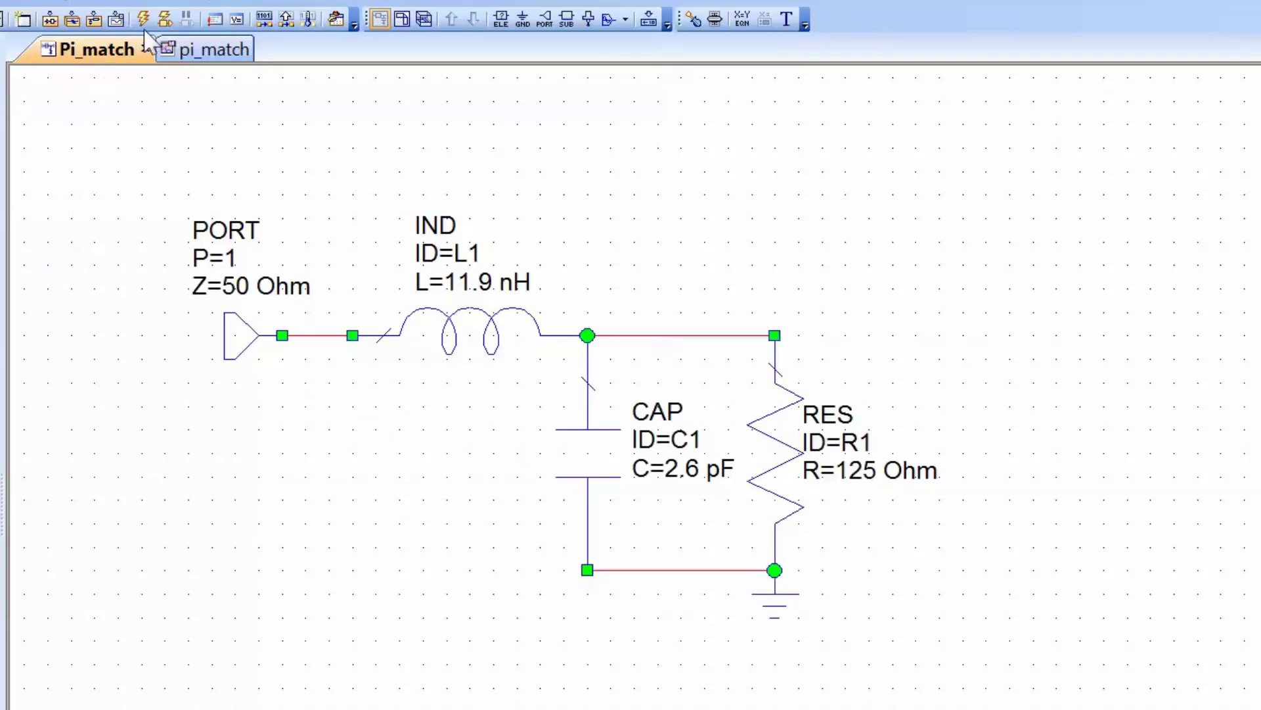
Show the pi_match Smith chart with the 1 GHz S(1,1) marker at r 24.1784 Ω, x 25.3968 Ω.
left_click(192, 58)
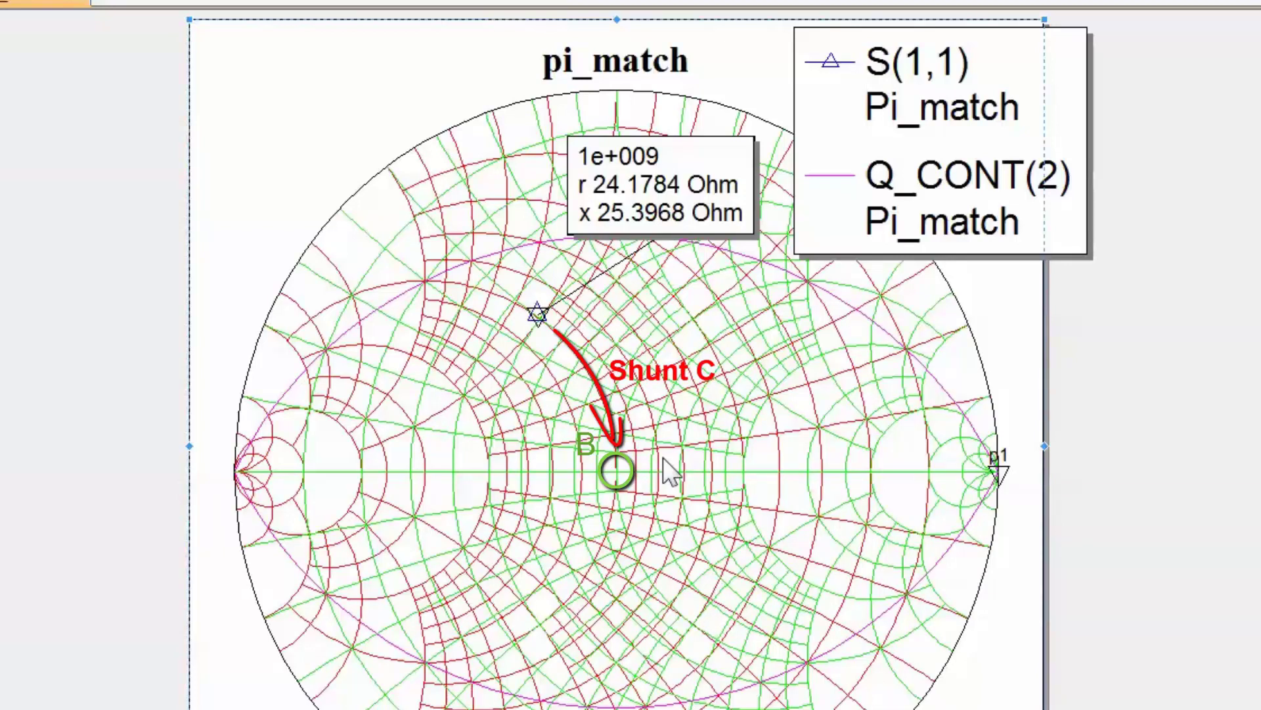
Set the Smith chart marker display type to Admittance (g 19.6637 mS, b -20.6547 mS), then go back to the Pi_match schematic.
right_click(630, 354)
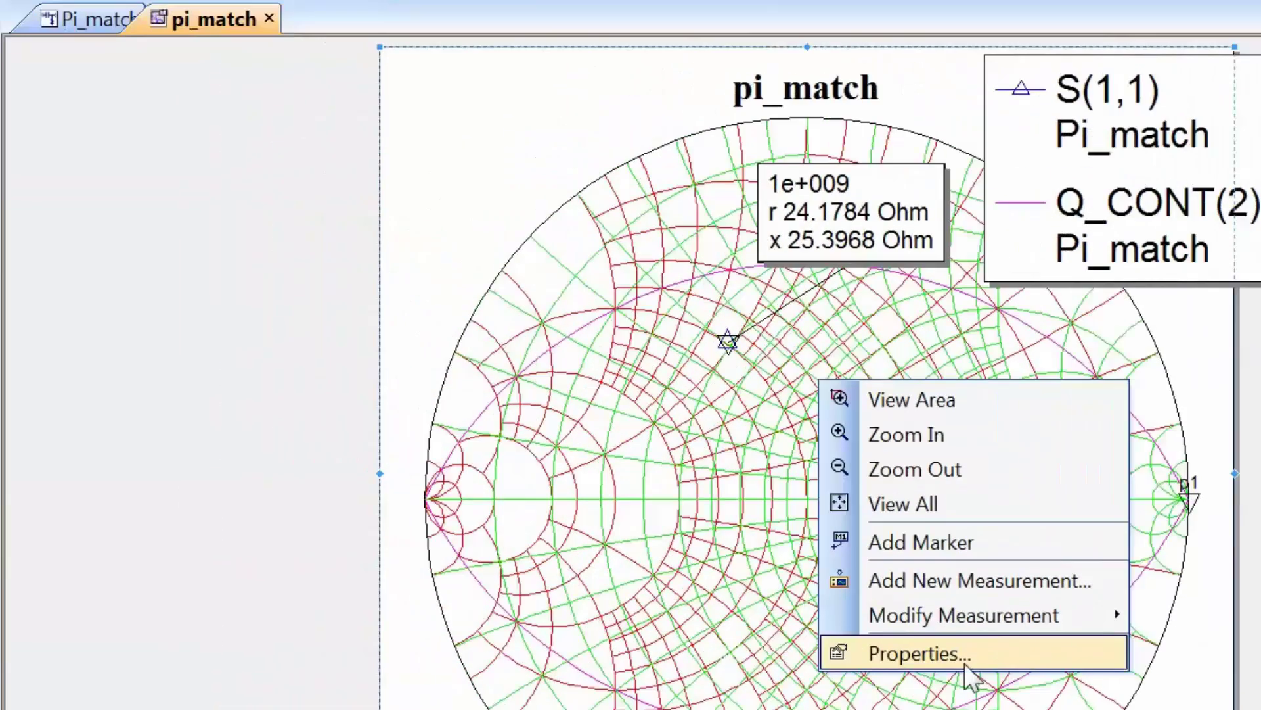
left_click(775, 625)
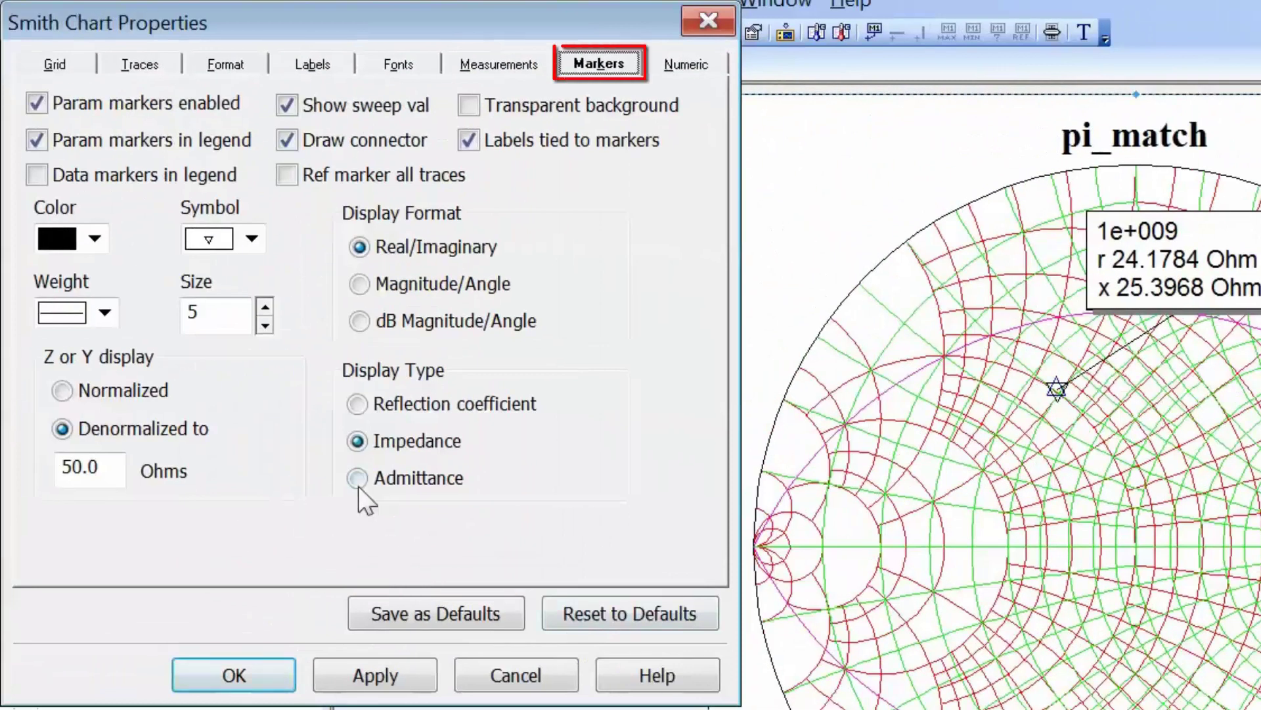
left_click(357, 484)
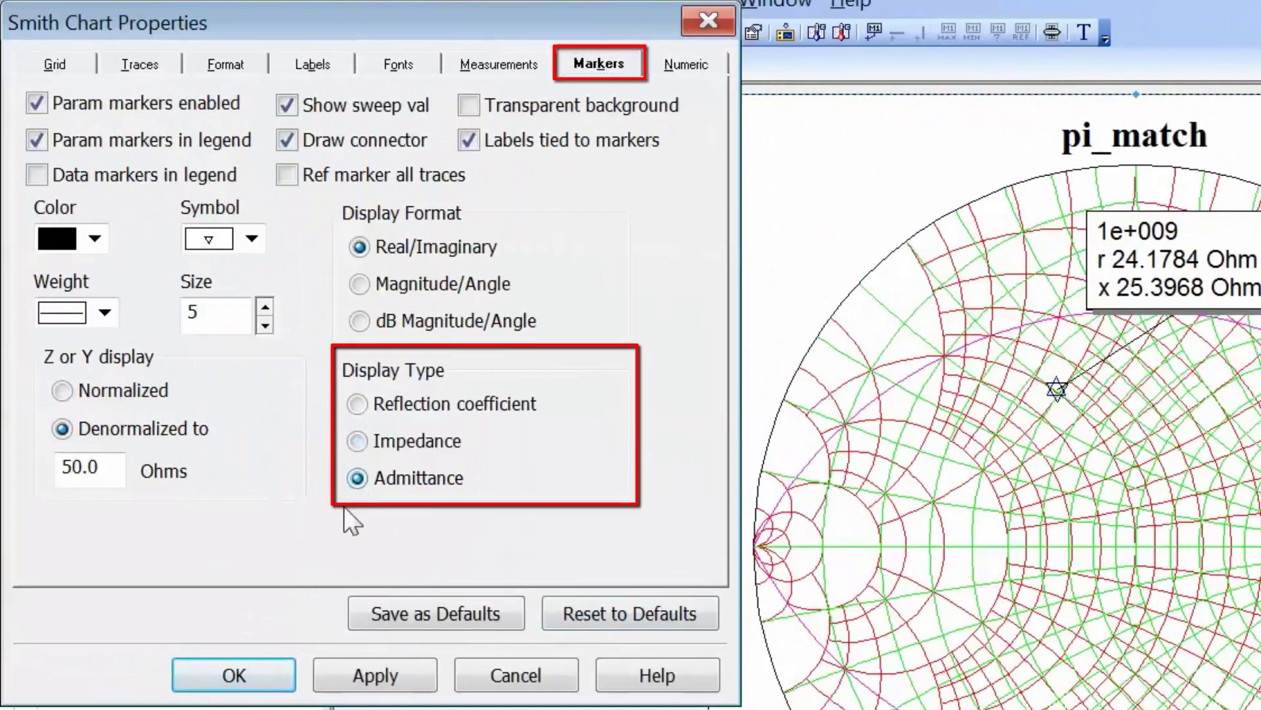
left_click(352, 667)
left_click(230, 672)
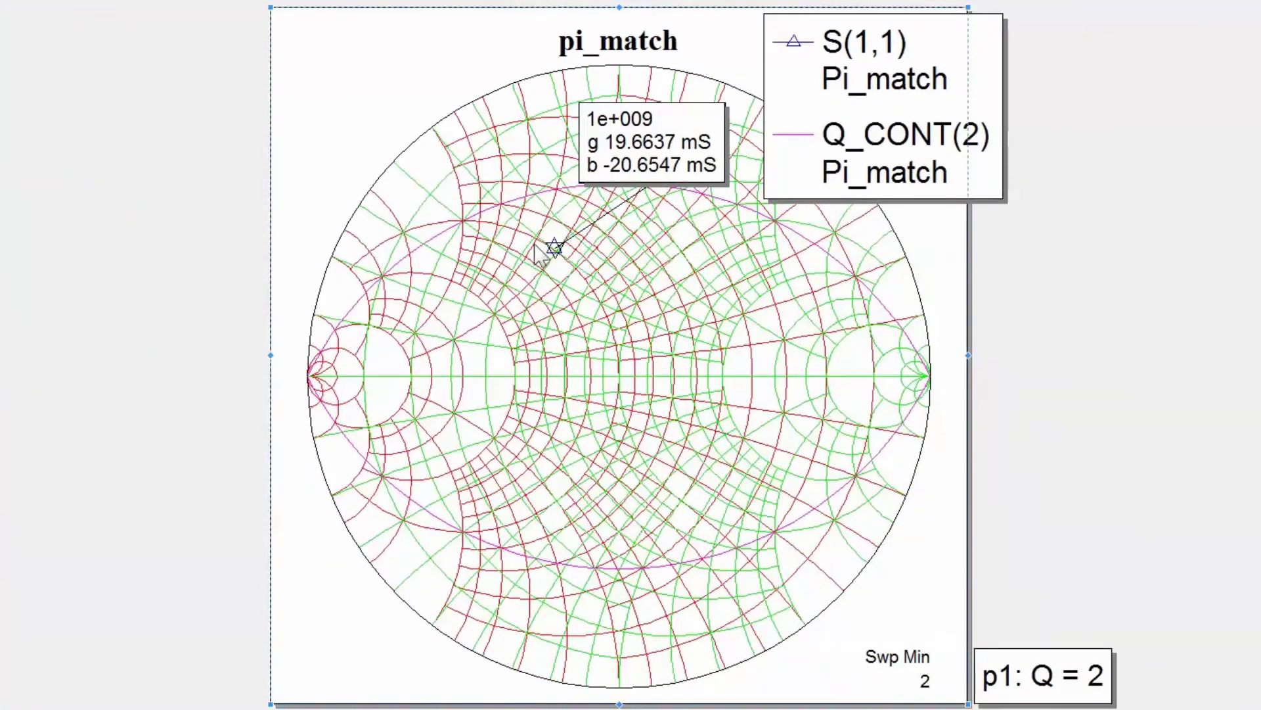
left_click(620, 376)
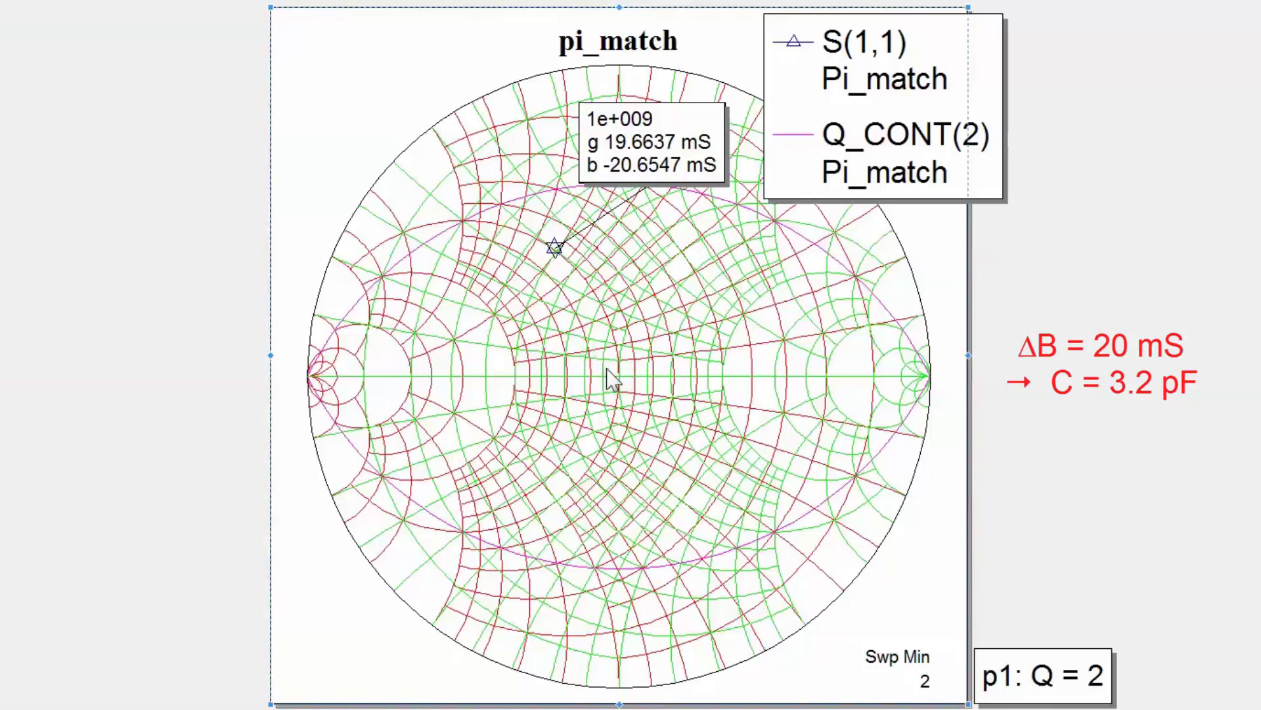
left_click(33, 5)
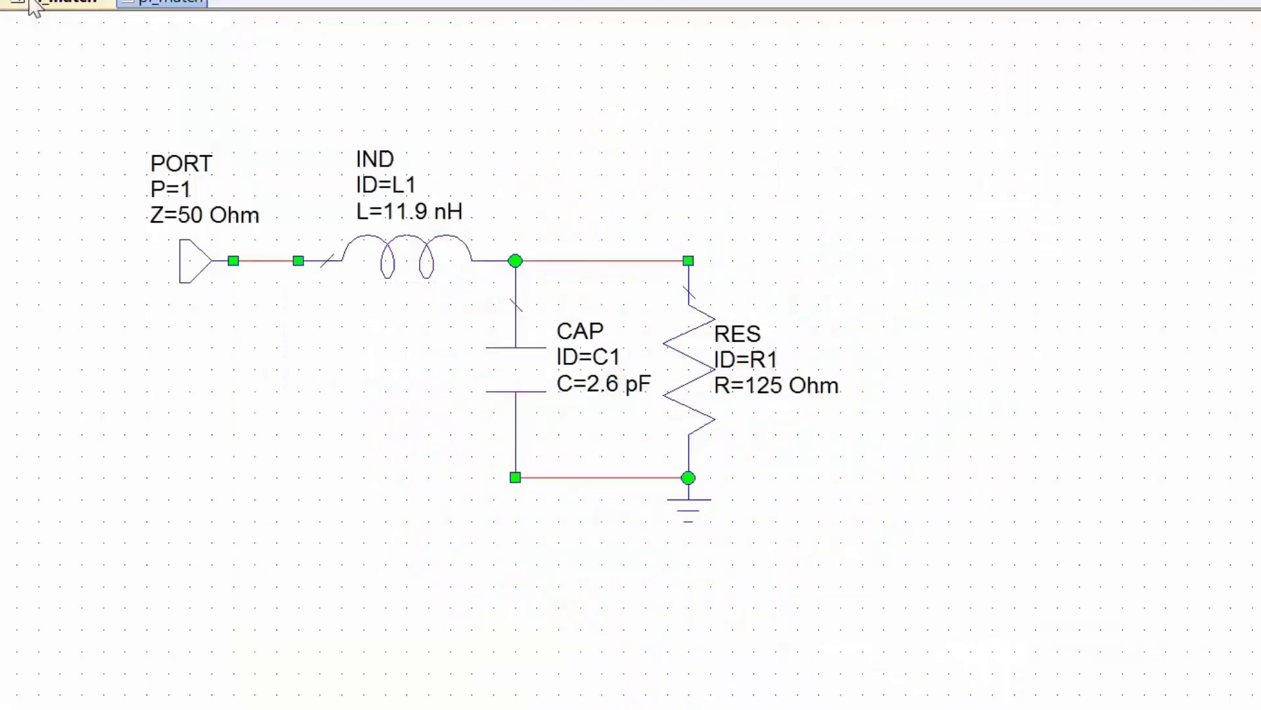
Copy capacitor C1 into a new shunt capacitor C2 of 3.2 pF placed before L1.
left_click(542, 396)
key("ctrl+c")
key("ctrl+v")
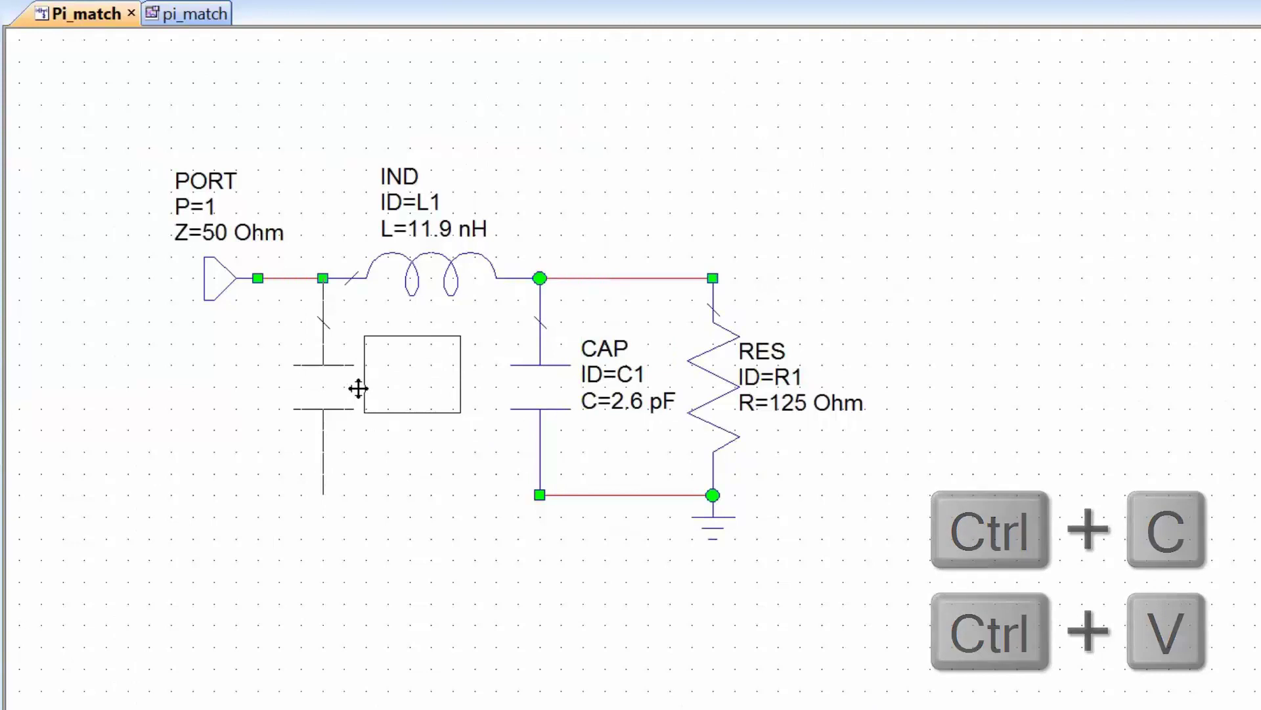
left_click(358, 389)
double_click(414, 402)
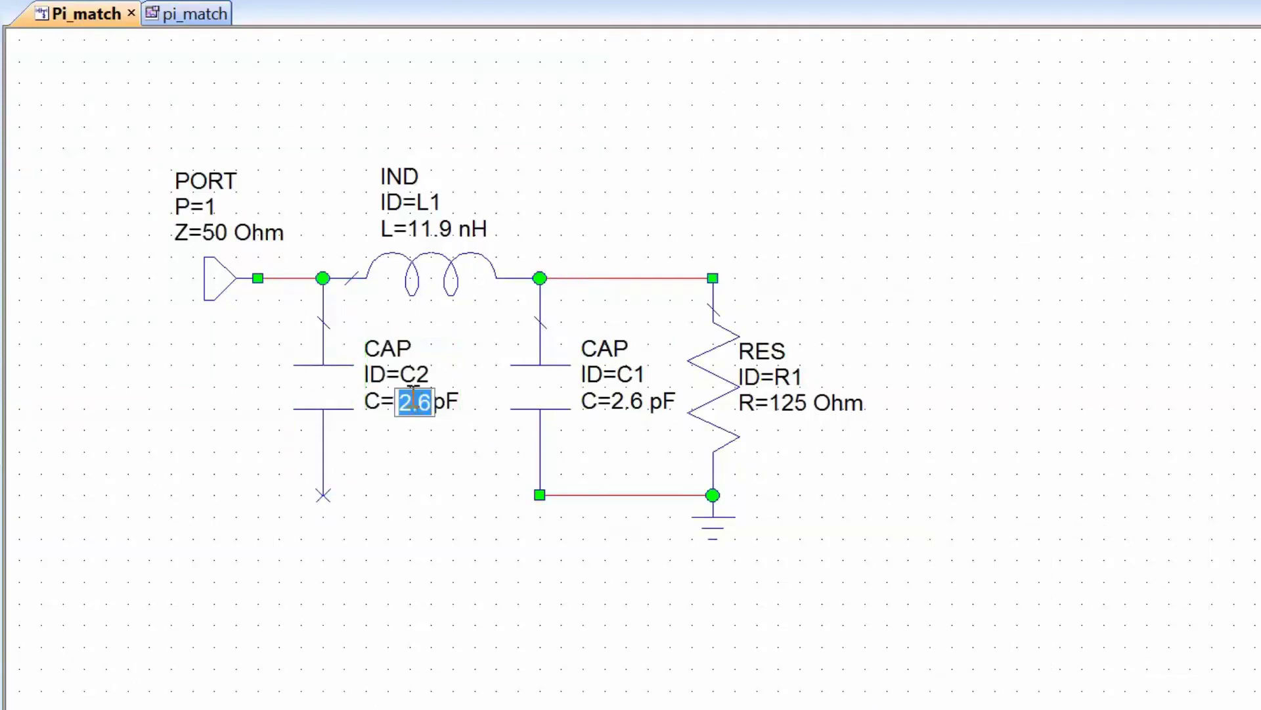
type("3.2")
key("Return")
Wire C2's bottom end to C1's ground node and return to the Smith chart.
left_click(323, 495)
left_click(539, 495)
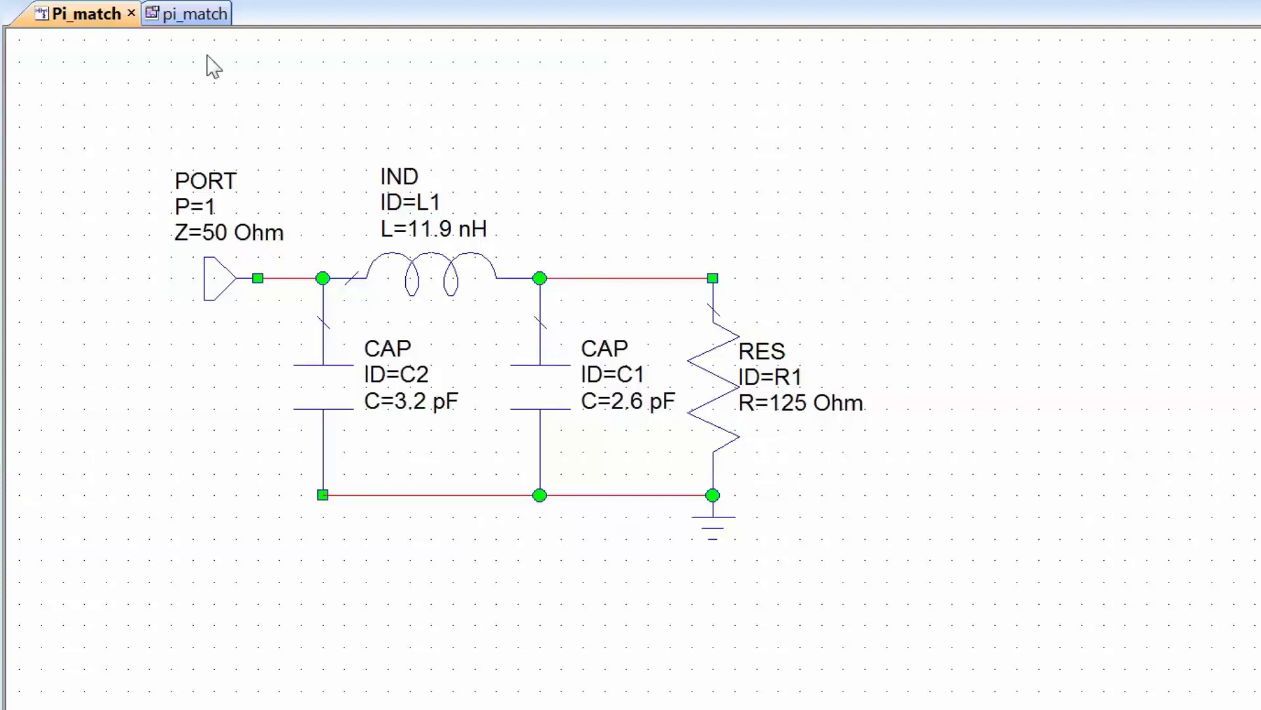
left_click(190, 14)
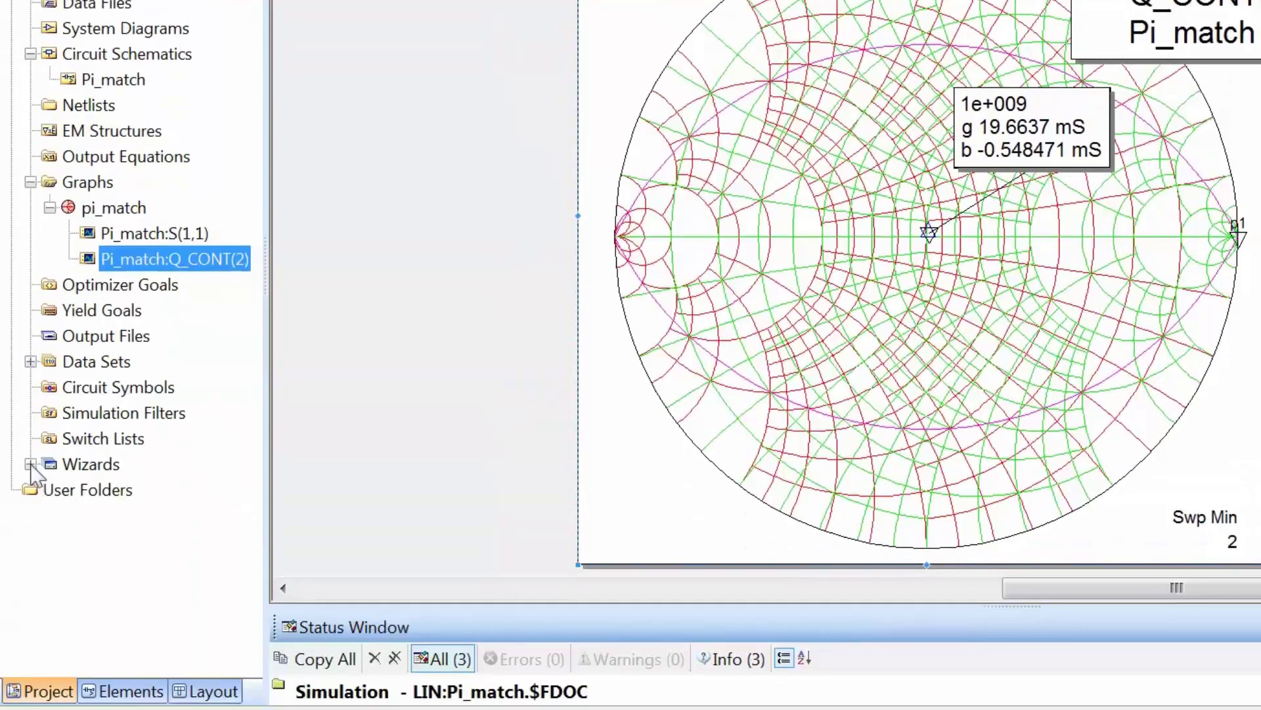
Expand the Wizards node in the Project tree to list the available wizards.
left_click(31, 464)
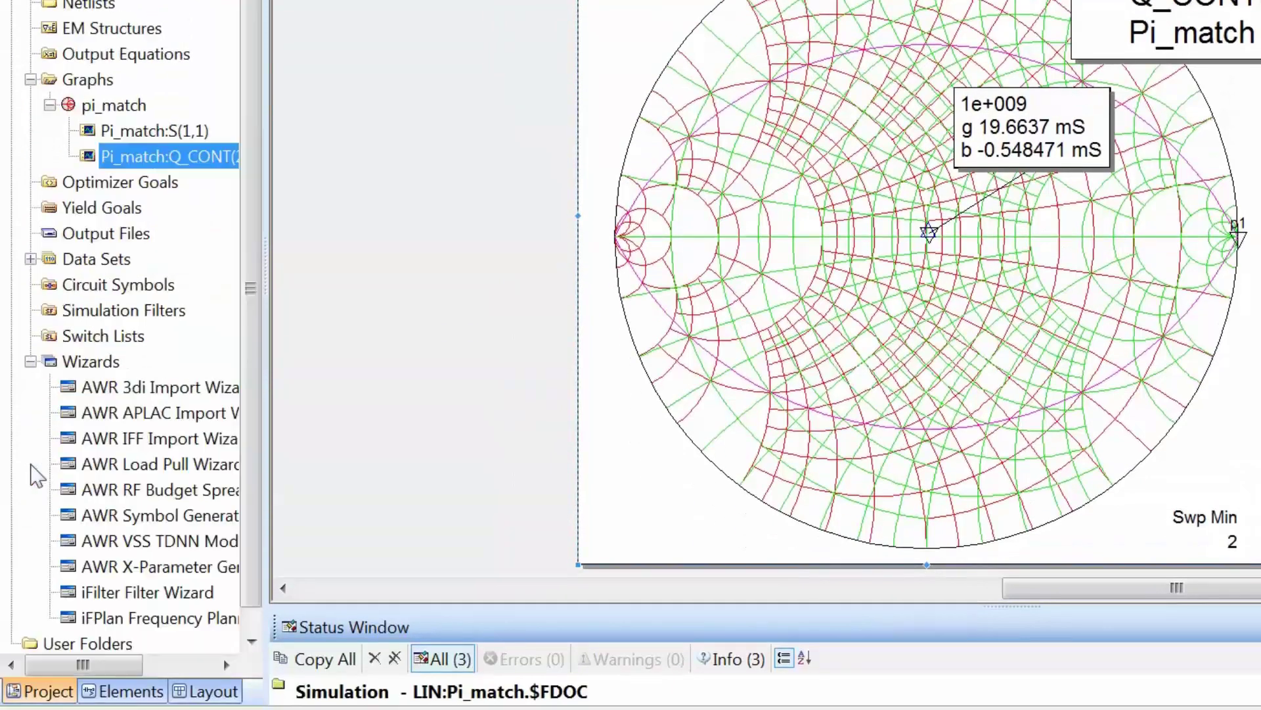
Launch the iFilter Filter Wizard and open its Select Filter Type choices showing Impedance Matching Network.
double_click(123, 593)
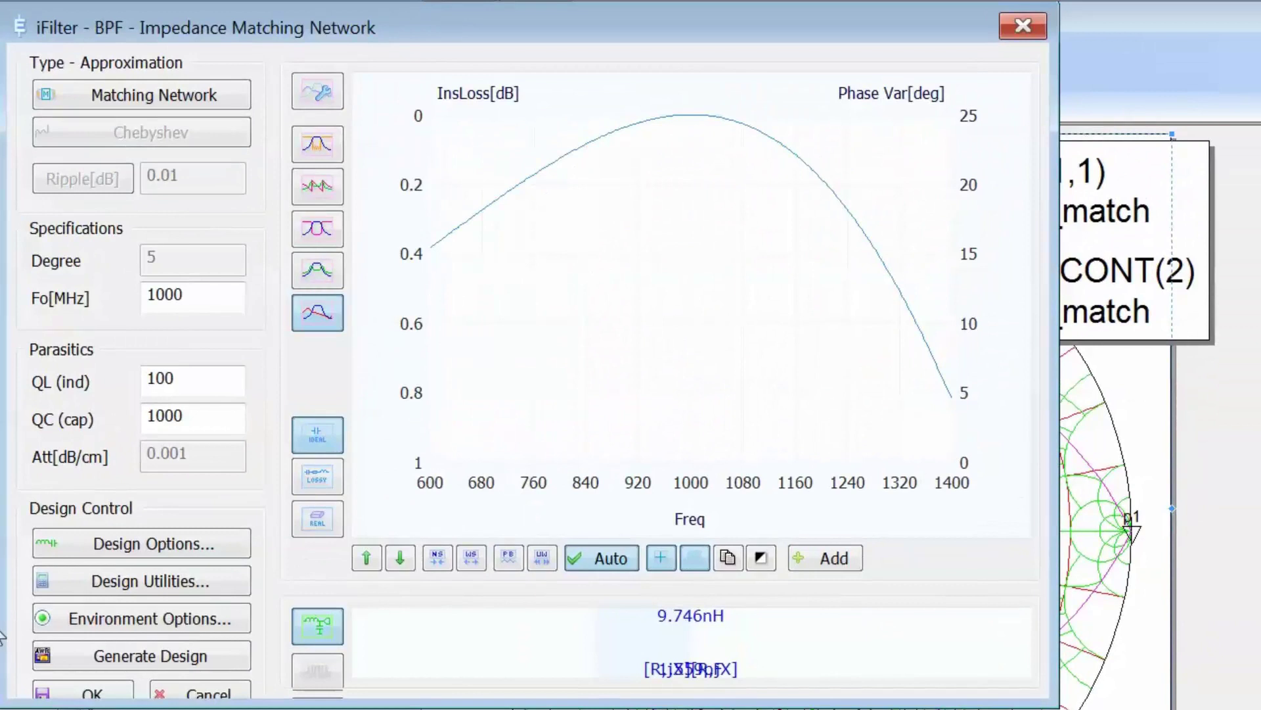
left_click(151, 97)
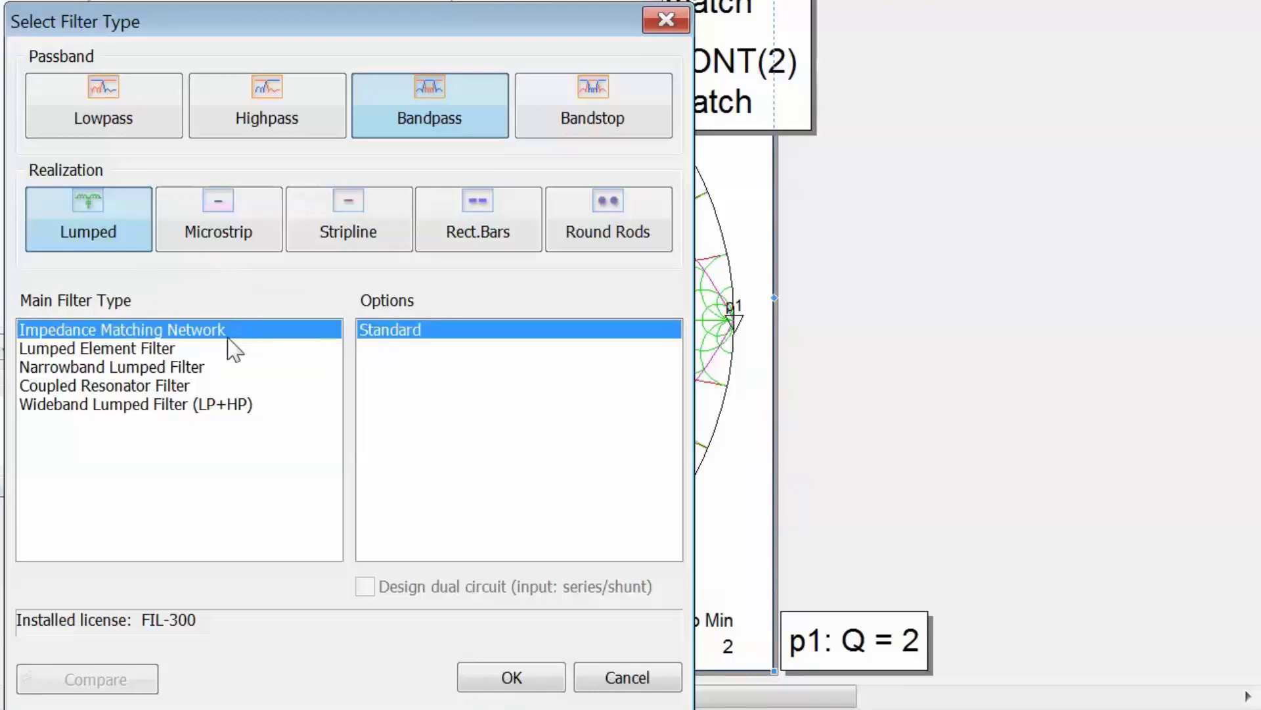
Keep the Impedance Matching Network type to reach the Matching Terminations dialog.
left_click(502, 687)
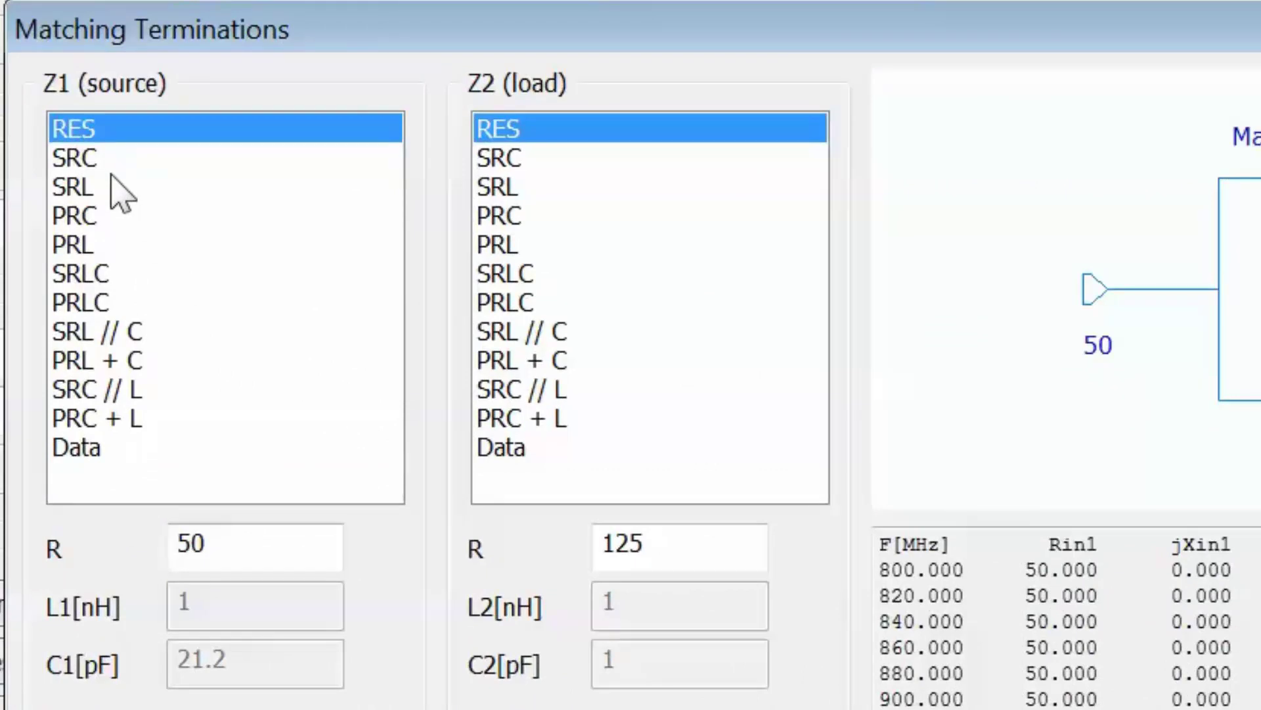
Set Z1 to a resistive 50 Ω source and Z2 to a resistive 125 Ω load, and compute the match.
left_click(101, 164)
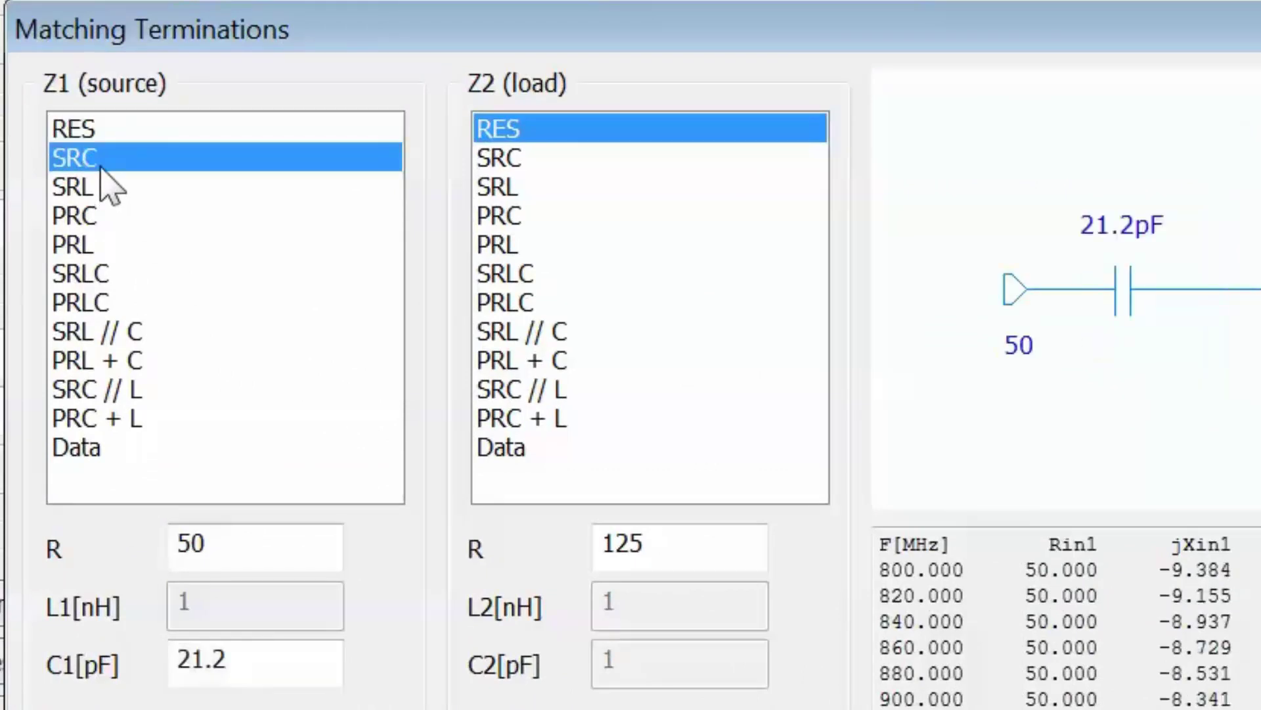
left_click(102, 191)
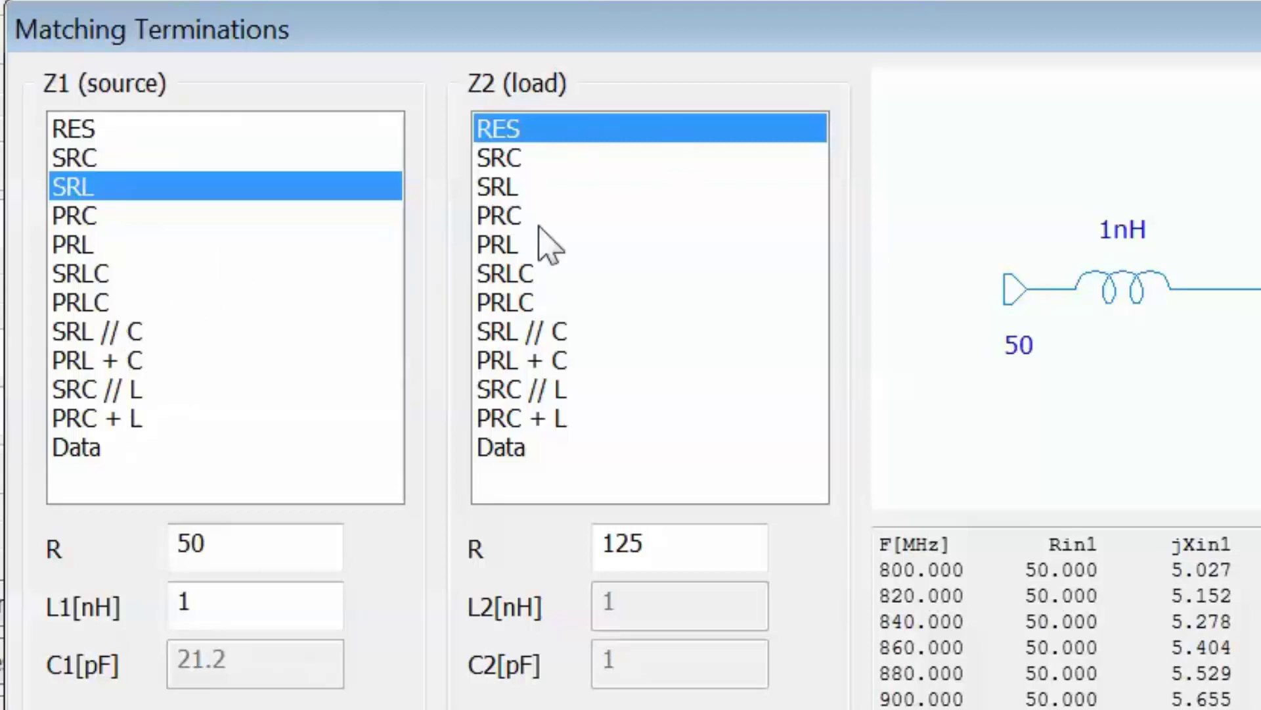
left_click(76, 131)
left_click(210, 544)
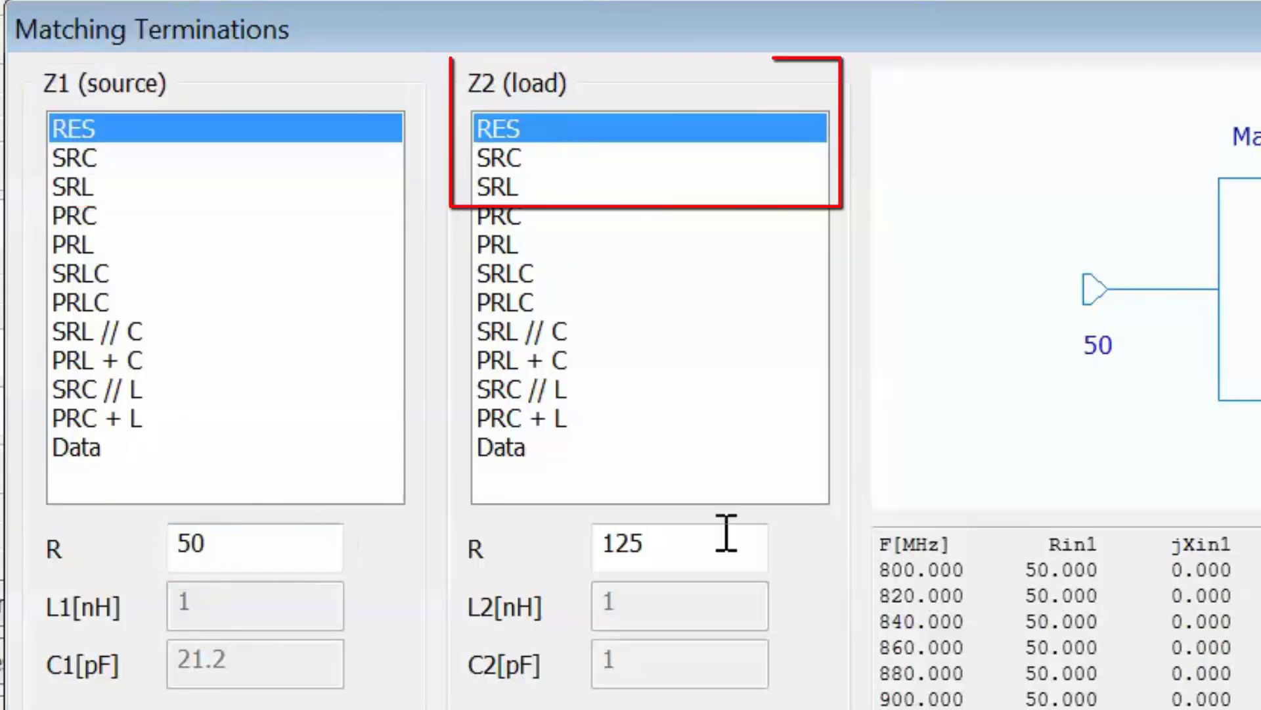
left_click(699, 560)
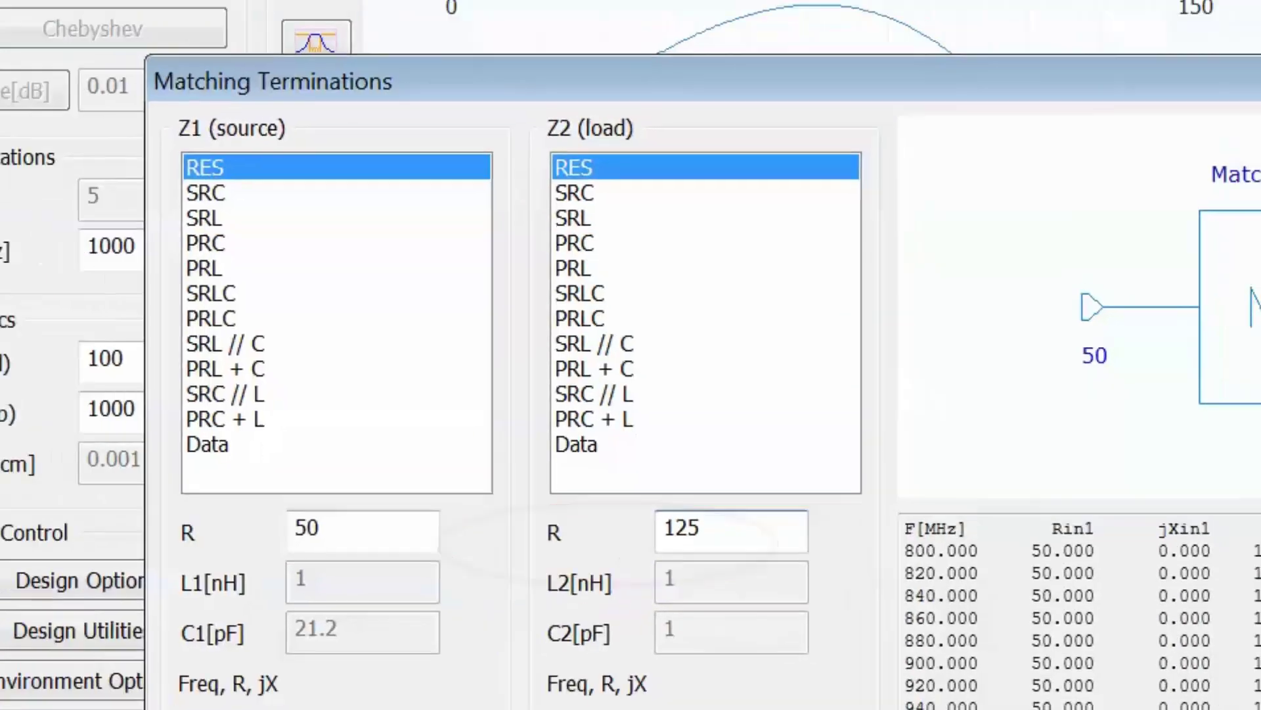
key("Return")
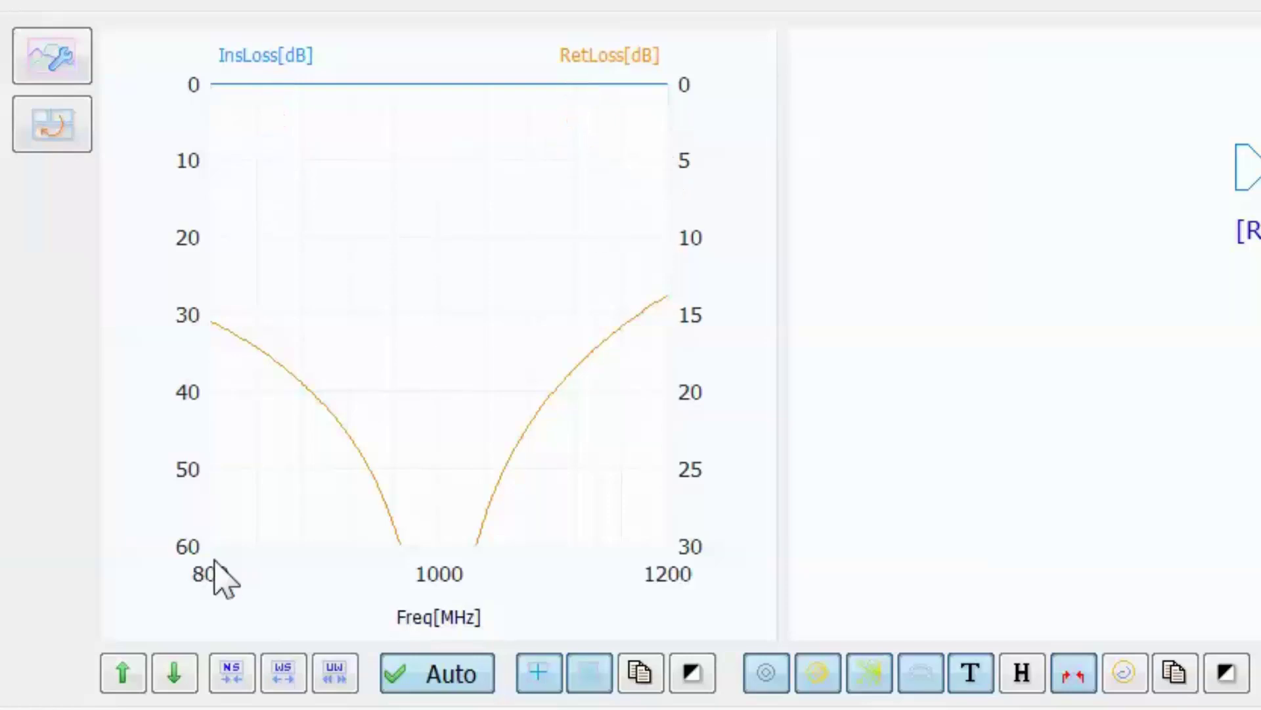
Expand the loss plot frequency span from 800–1200 MHz to 750–1250 MHz.
left_click(123, 675)
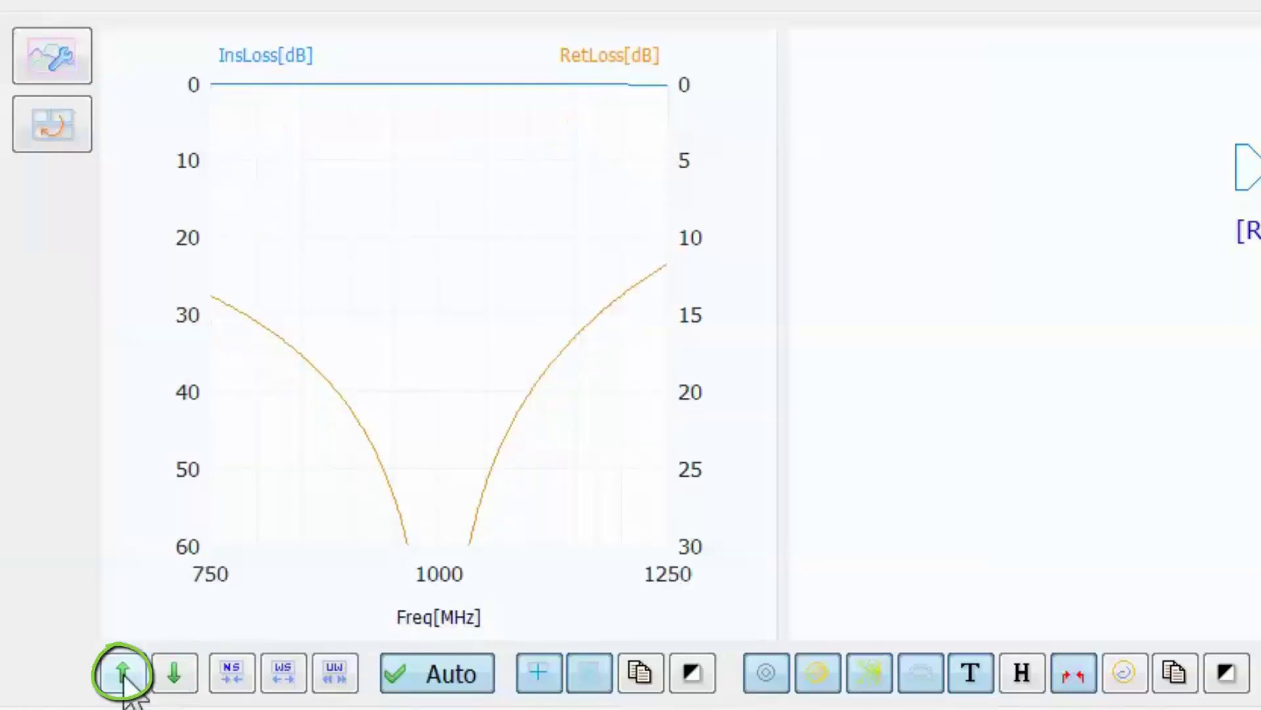
Expand the loss plot span step by step to 0–5000 MHz and put the Smith chart in spot-frequency mode.
left_click(123, 675)
left_click(123, 674)
left_click(123, 675)
left_click(123, 675)
left_click(123, 675)
left_click(123, 674)
left_click(123, 675)
left_click(124, 677)
left_click(123, 674)
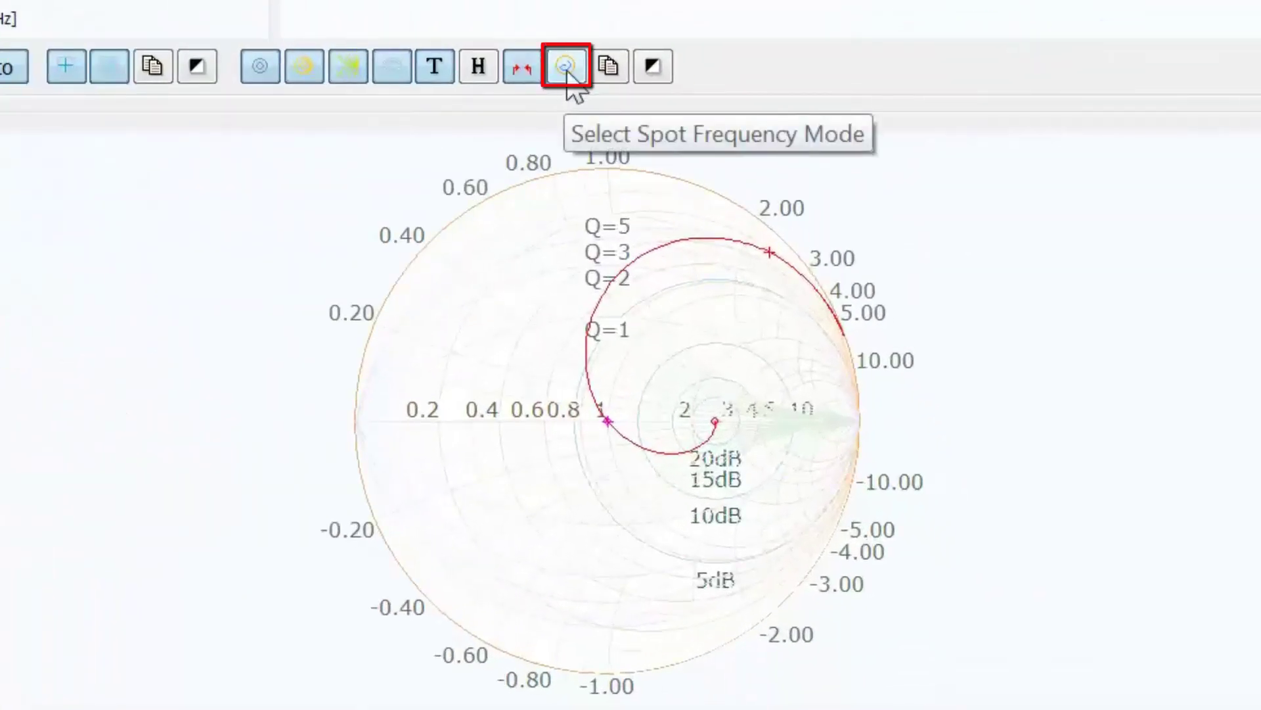
left_click(566, 67)
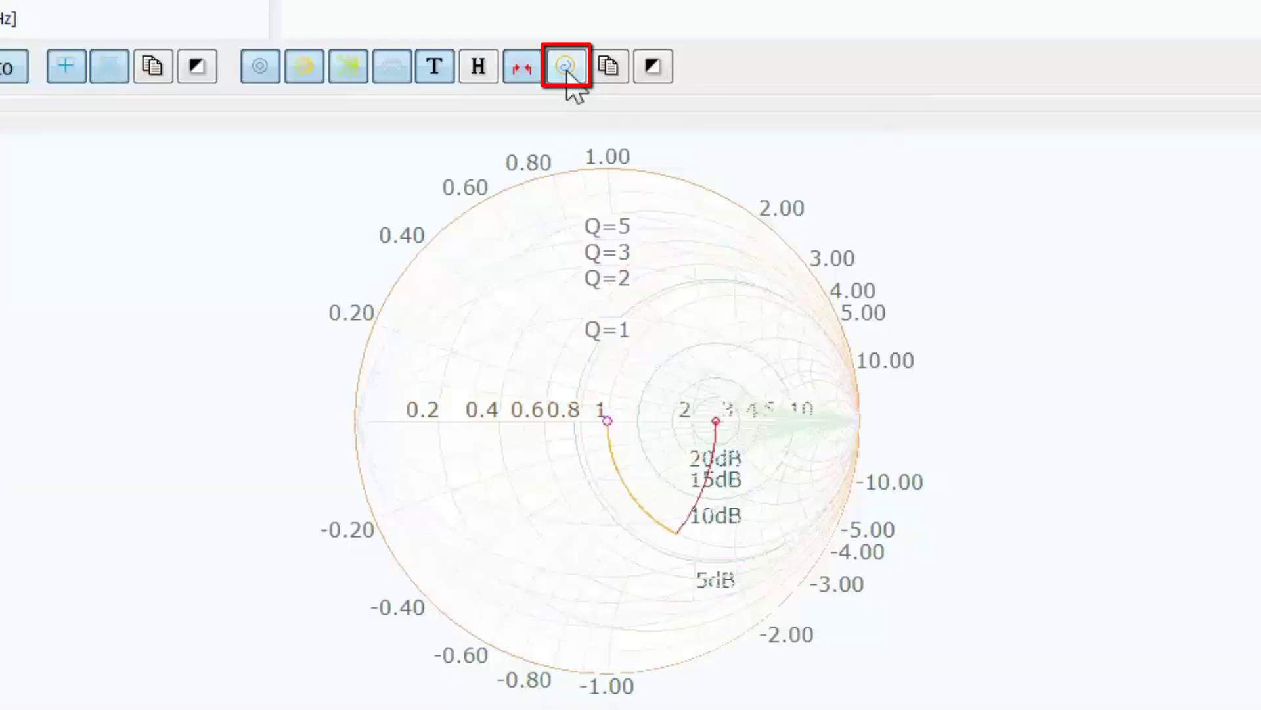